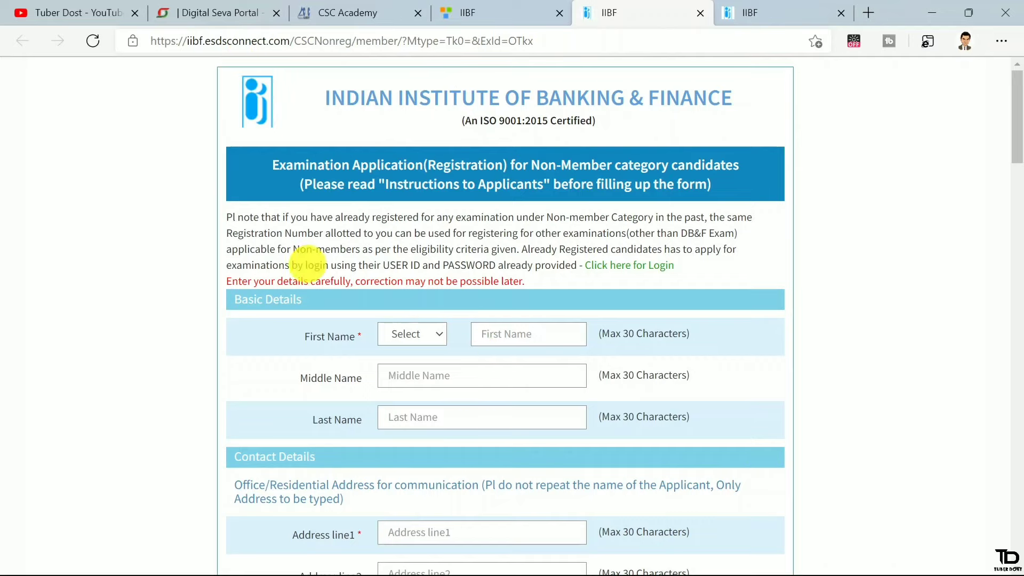
Look through the basic and contact detail fields of the IIBF non-member examination registration form
{"action": "left_click", "coordinate": [97, 8]}
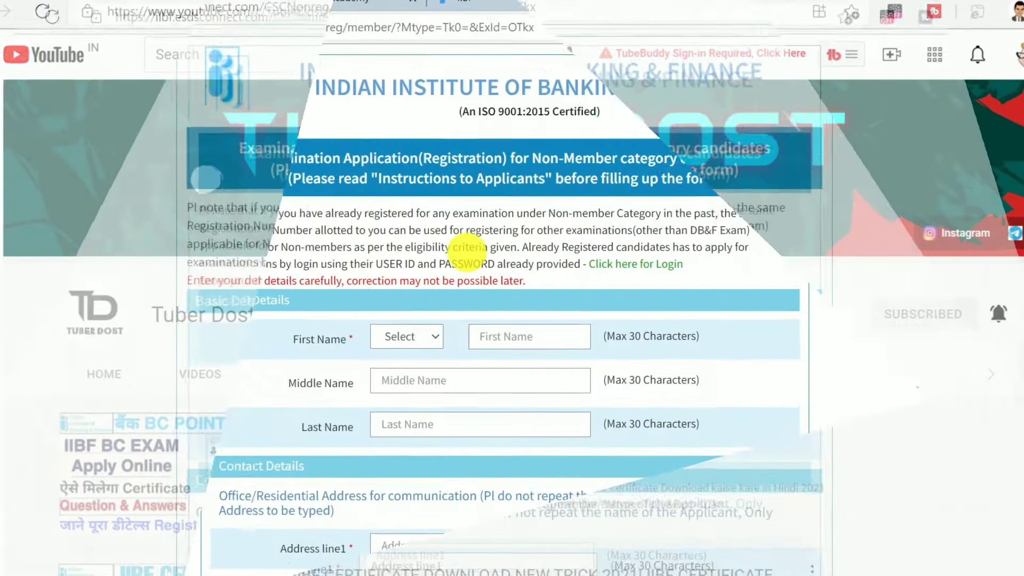
{"action": "scroll", "coordinate": [471, 261], "scroll_direction": "down", "scroll_amount": 3}
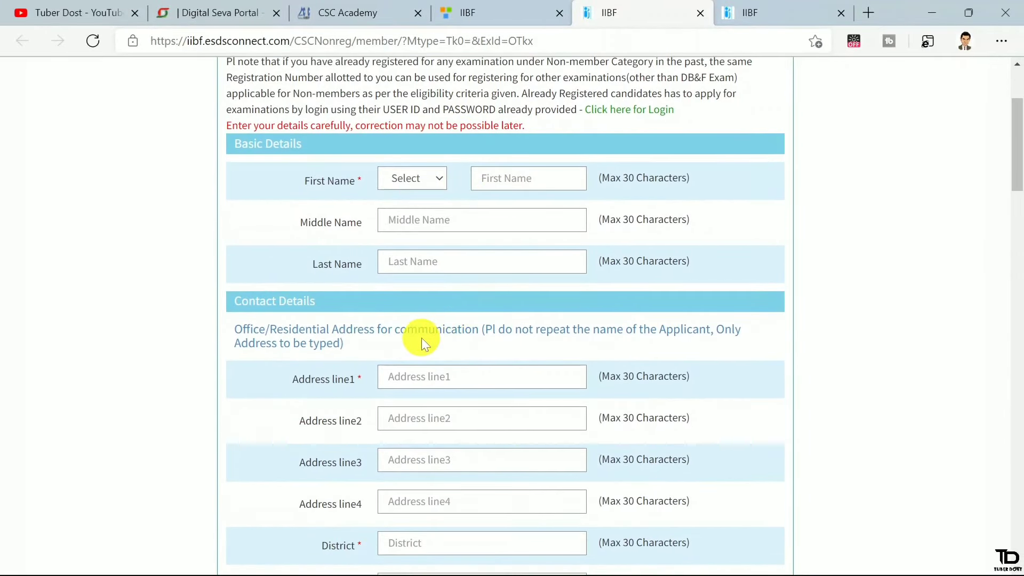
{"action": "scroll", "coordinate": [413, 344], "scroll_direction": "down", "scroll_amount": 2}
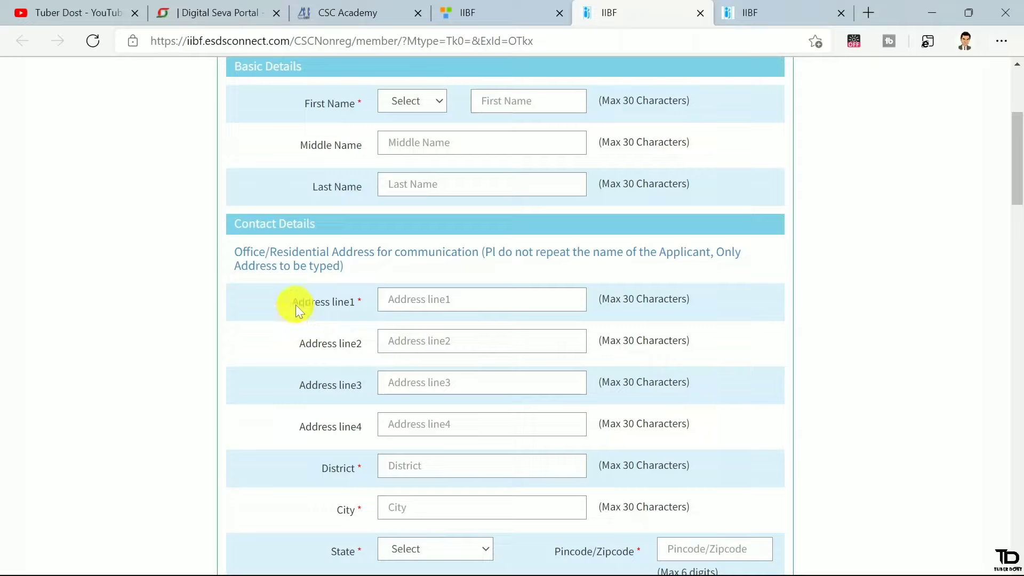
{"action": "scroll", "coordinate": [295, 305], "scroll_direction": "down", "scroll_amount": 5}
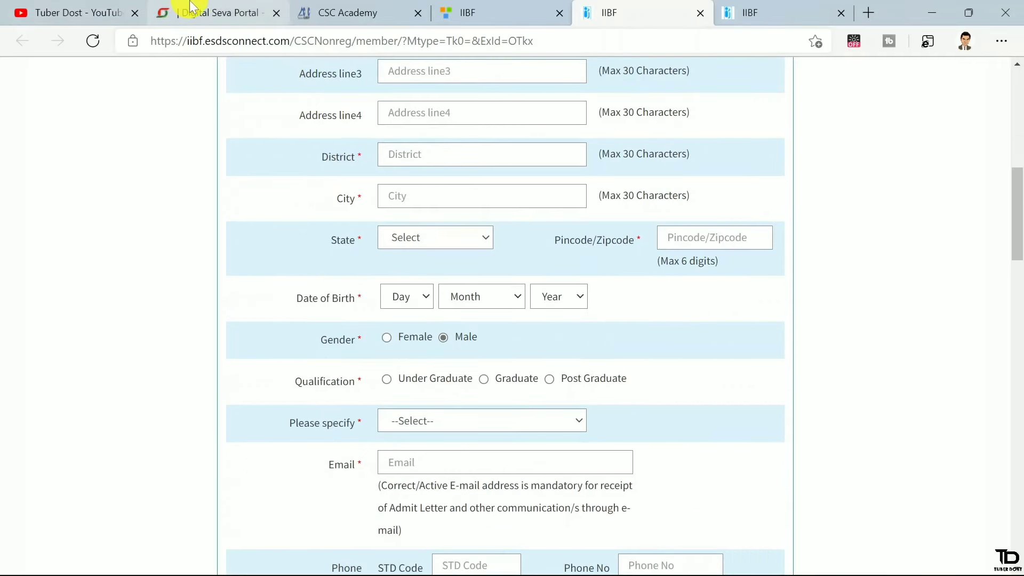
Find the CSC Academy On-boarding Form service on the Digital Seva Portal and view the CSC Academy site's home page
{"action": "left_click", "coordinate": [213, 13]}
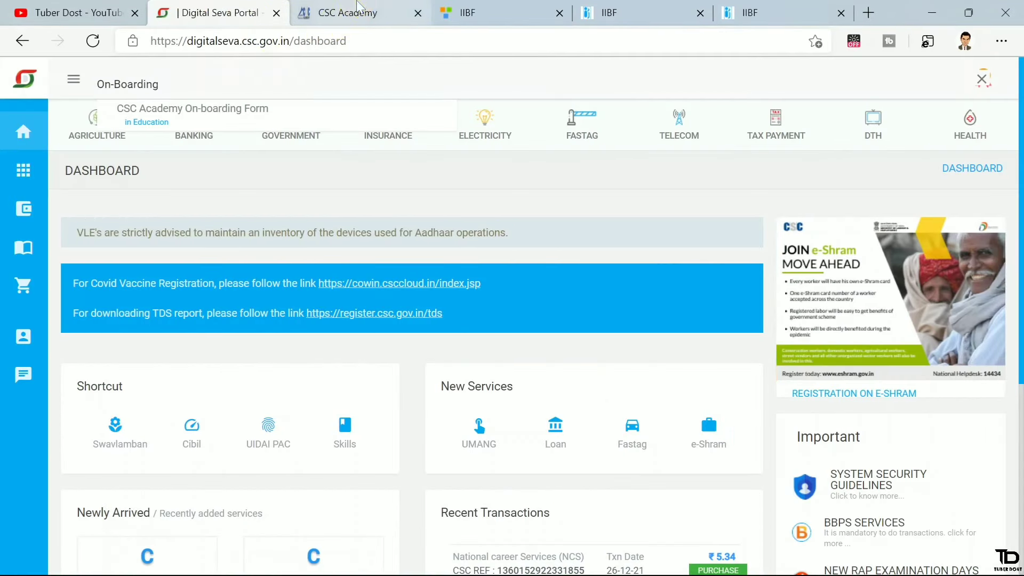
{"action": "left_click", "coordinate": [346, 12]}
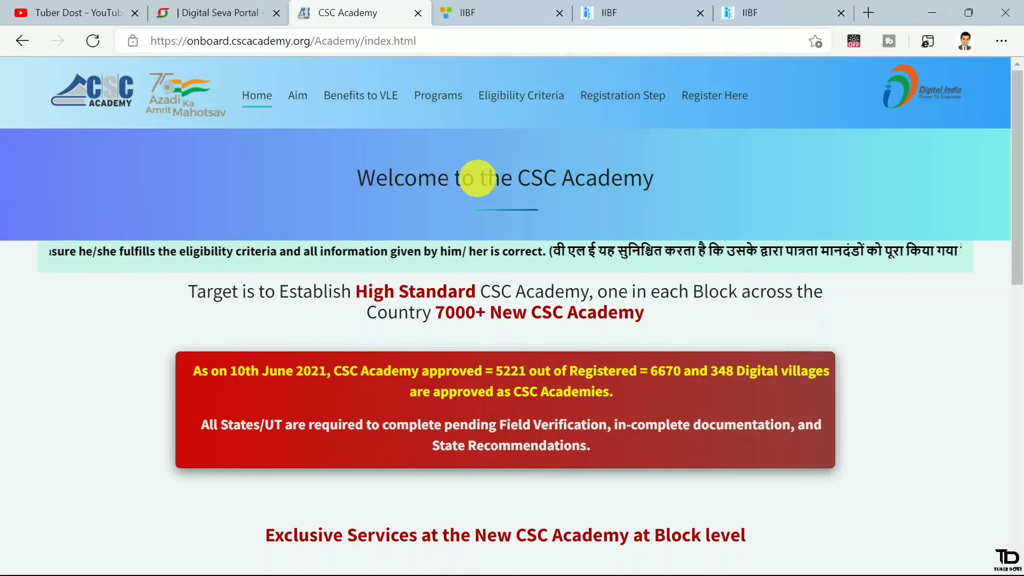
{"action": "scroll", "coordinate": [442, 267], "scroll_direction": "down", "scroll_amount": 3}
{"action": "scroll", "coordinate": [426, 256], "scroll_direction": "up", "scroll_amount": 3}
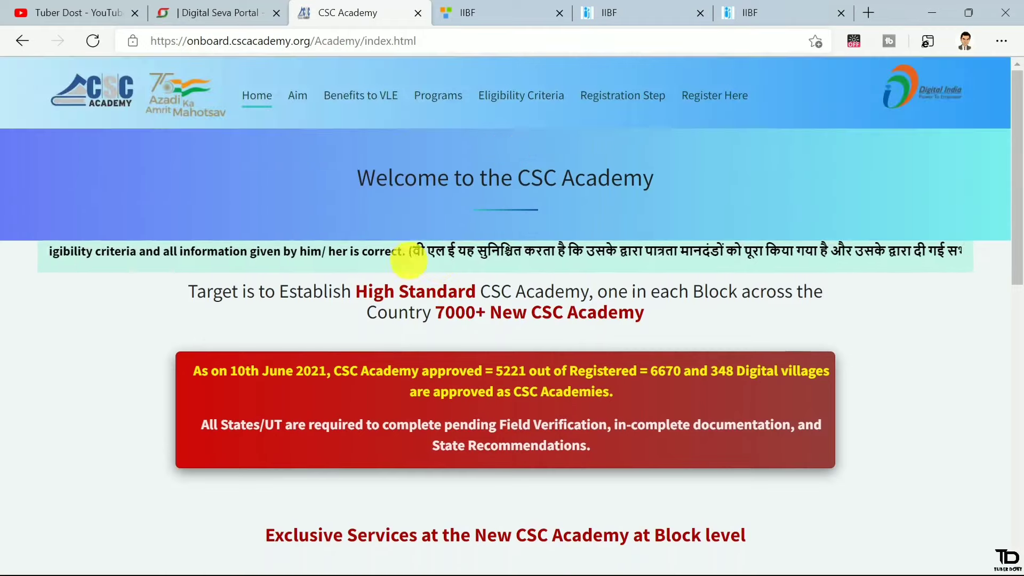
{"action": "left_click", "coordinate": [234, 13]}
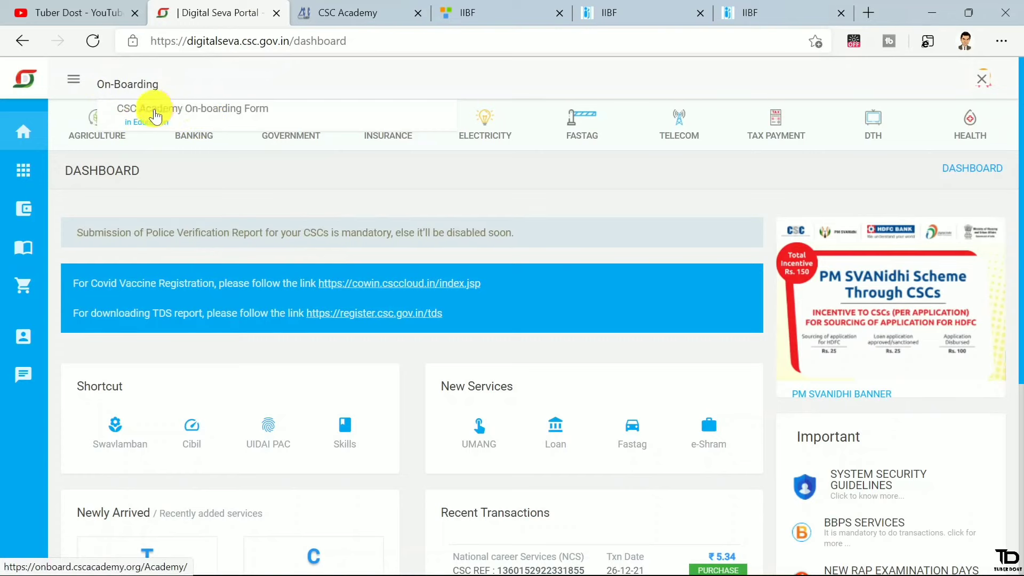
{"action": "left_click", "coordinate": [349, 12]}
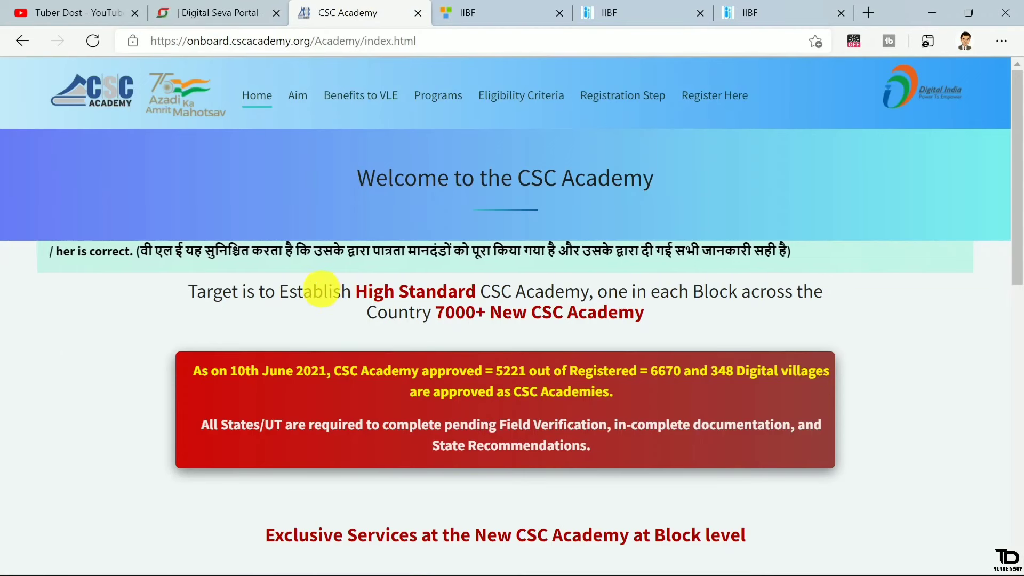
Read the exclusive services for a new CSC Academy at block level, including the IIBF online examination centre and Entrepreneurship Development Programme
{"action": "scroll", "coordinate": [312, 290], "scroll_direction": "down", "scroll_amount": 4}
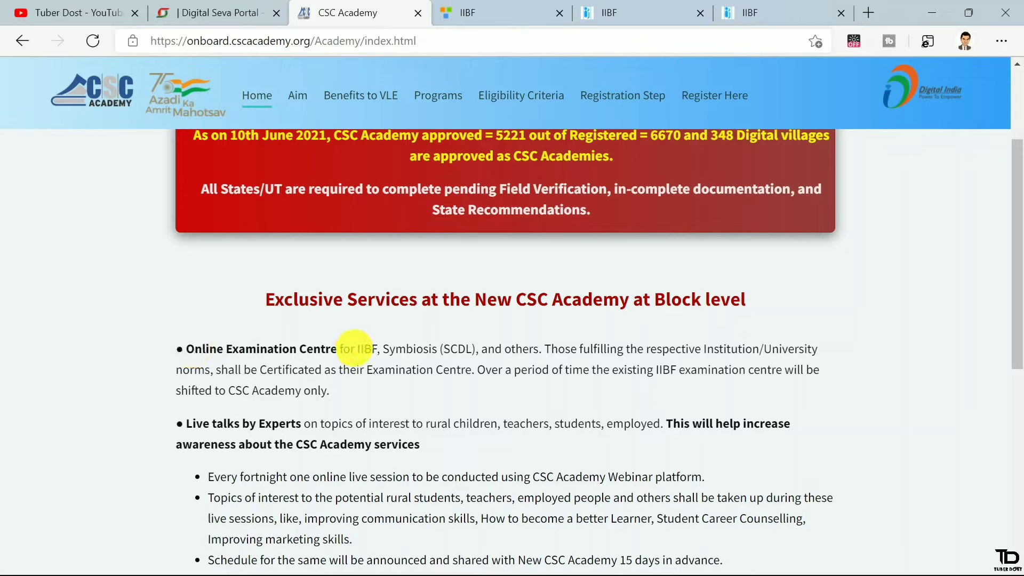
{"action": "double_click", "coordinate": [360, 348]}
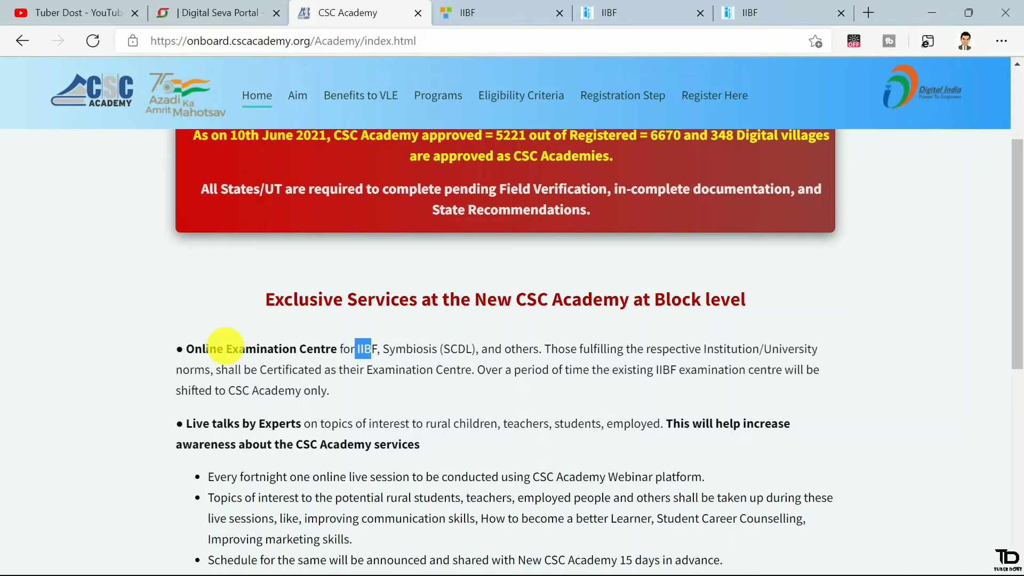
{"action": "scroll", "coordinate": [338, 331], "scroll_direction": "down", "scroll_amount": 4}
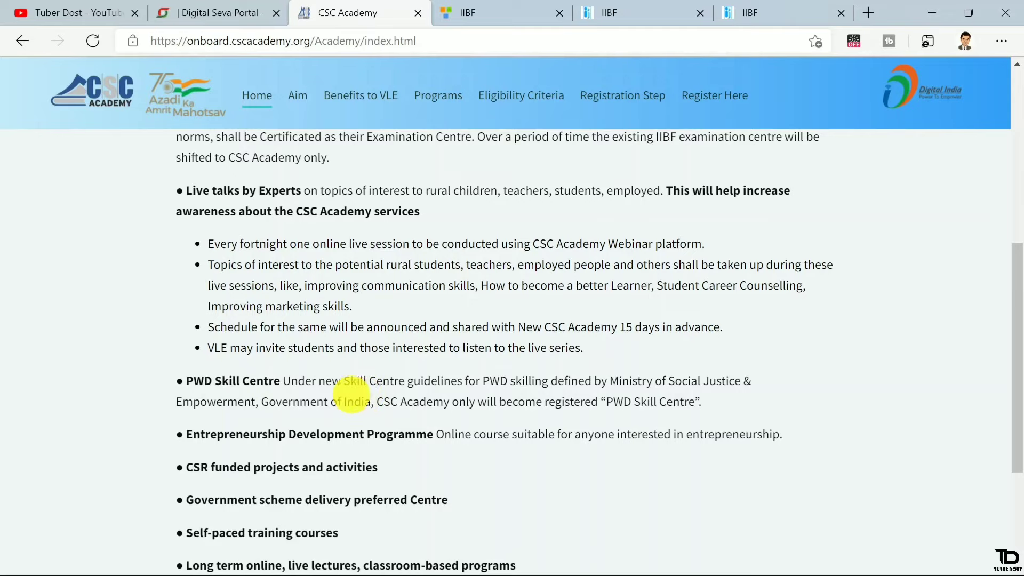
{"action": "scroll", "coordinate": [317, 367], "scroll_direction": "down", "scroll_amount": 2}
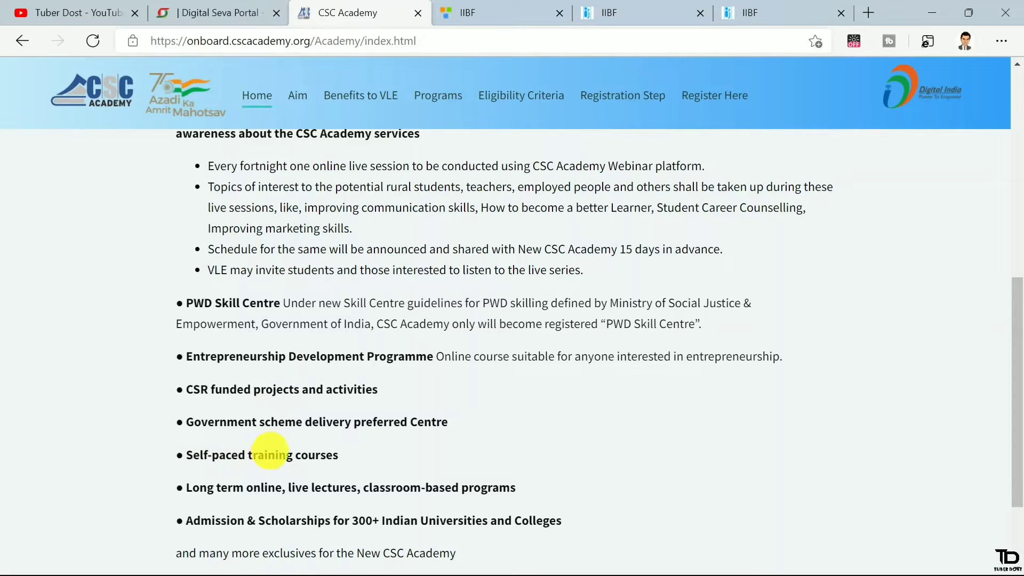
{"action": "left_click_drag", "start_coordinate": [210, 357], "coordinate": [405, 357]}
{"action": "scroll", "coordinate": [374, 363], "scroll_direction": "down", "scroll_amount": 3}
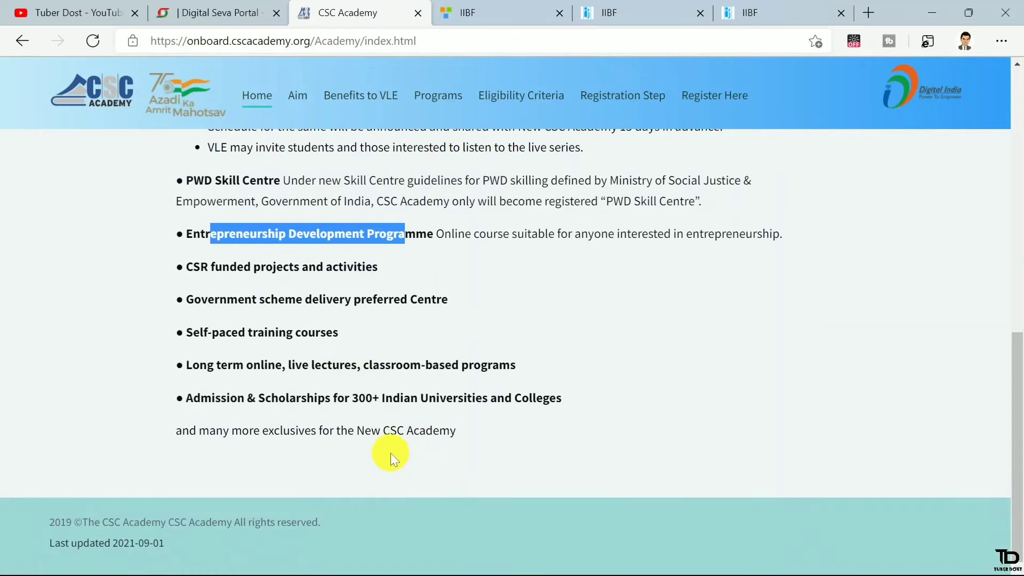
{"action": "scroll", "coordinate": [390, 453], "scroll_direction": "up", "scroll_amount": 12}
{"action": "scroll", "coordinate": [378, 288], "scroll_direction": "up", "scroll_amount": 3}
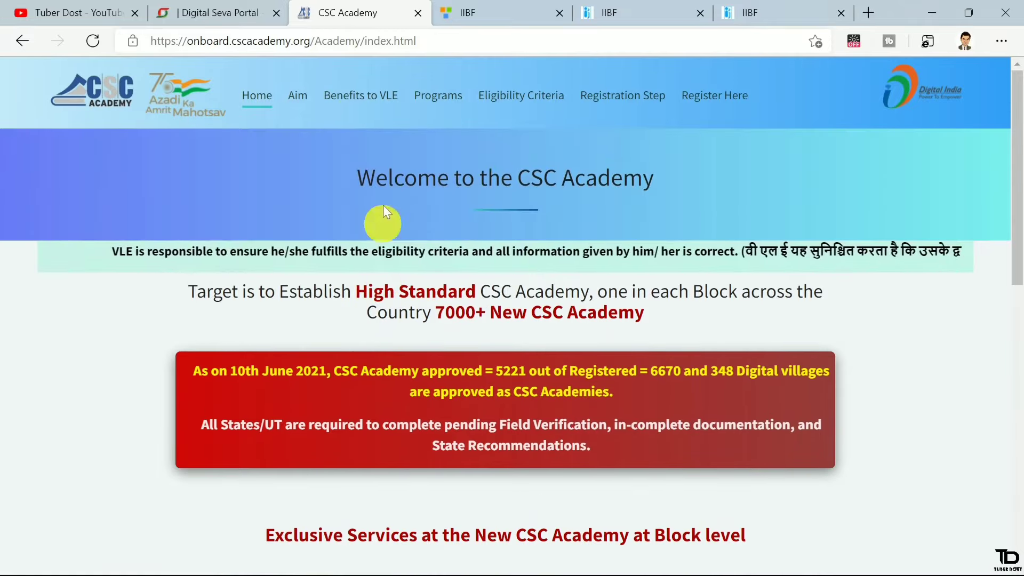
{"action": "scroll", "coordinate": [357, 250], "scroll_direction": "down", "scroll_amount": 4}
{"action": "scroll", "coordinate": [342, 186], "scroll_direction": "up", "scroll_amount": 1}
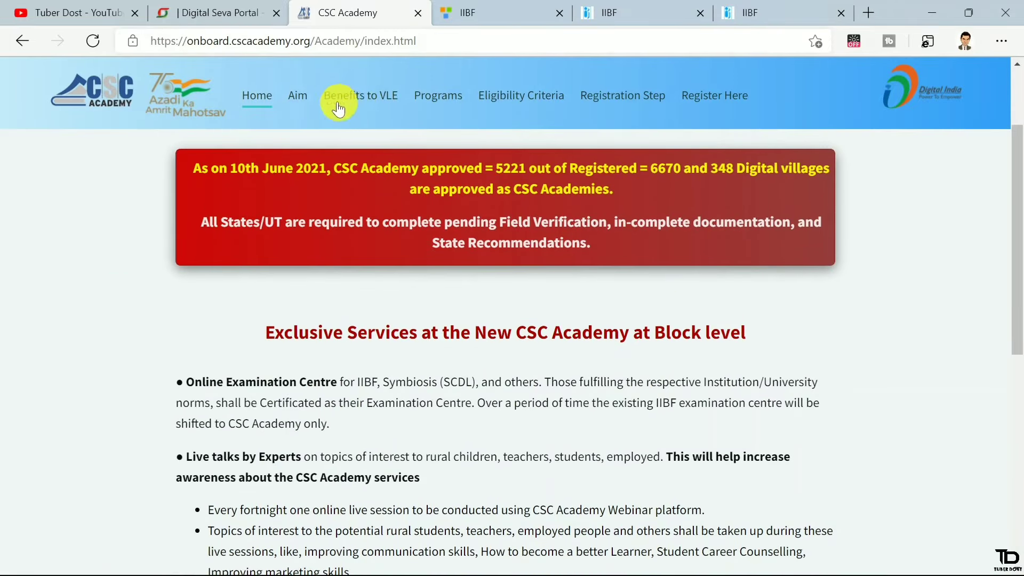
Read the benefits to VLEs of becoming a CSC Academy, and return to the site's home page
{"action": "left_click", "coordinate": [352, 99]}
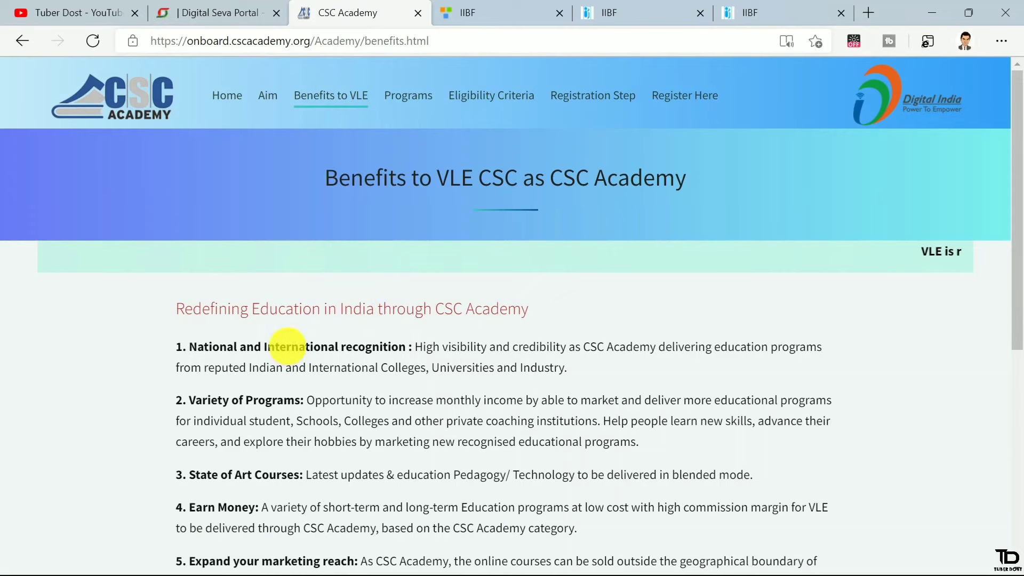
{"action": "scroll", "coordinate": [235, 334], "scroll_direction": "down", "scroll_amount": 1}
{"action": "scroll", "coordinate": [234, 331], "scroll_direction": "down", "scroll_amount": 3}
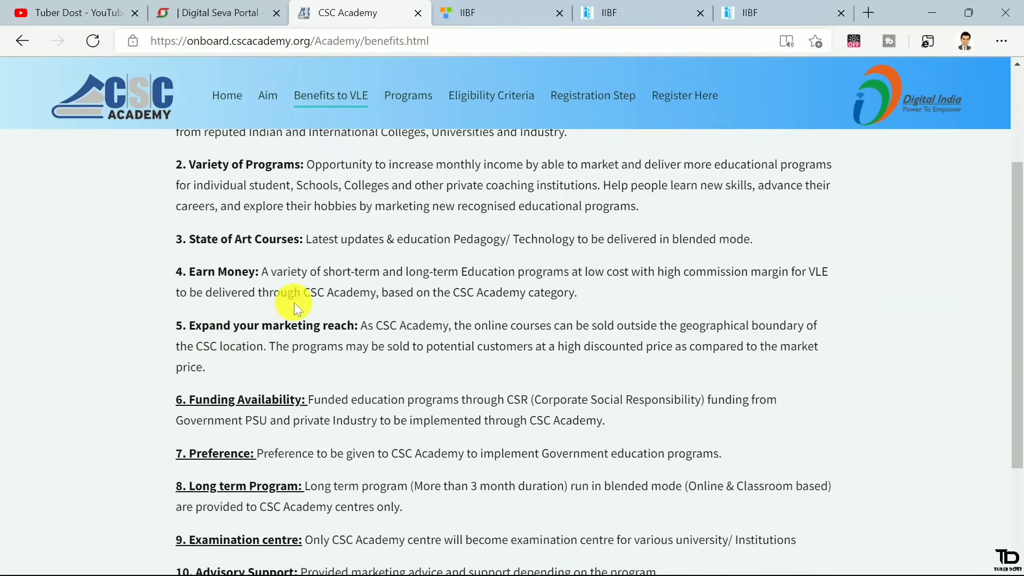
{"action": "left_click", "coordinate": [223, 102]}
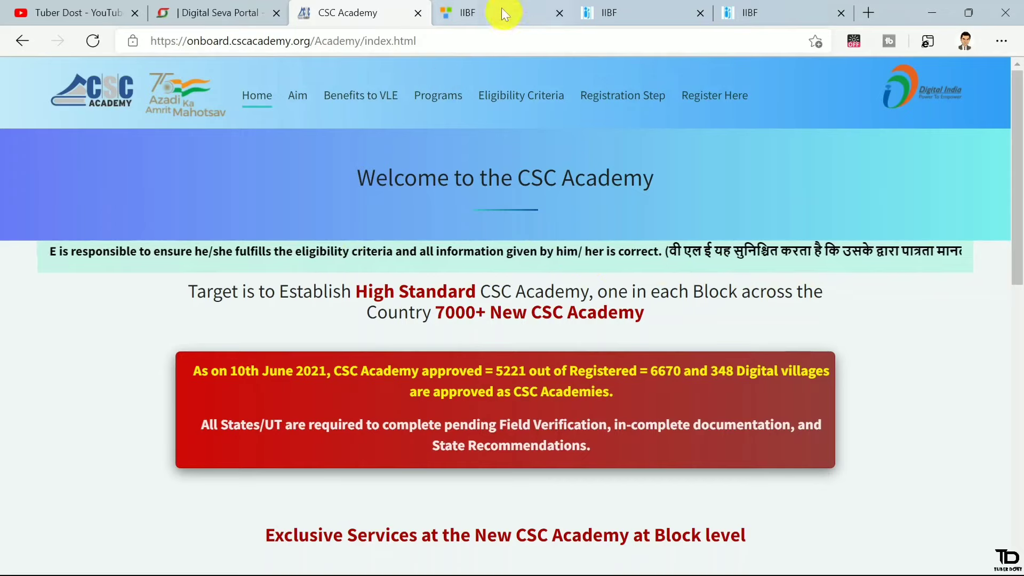
In the IIBF examination registration form, set the medium to HINDI and the centre name to Palamau-Jharkhand
{"action": "left_click", "coordinate": [630, 6]}
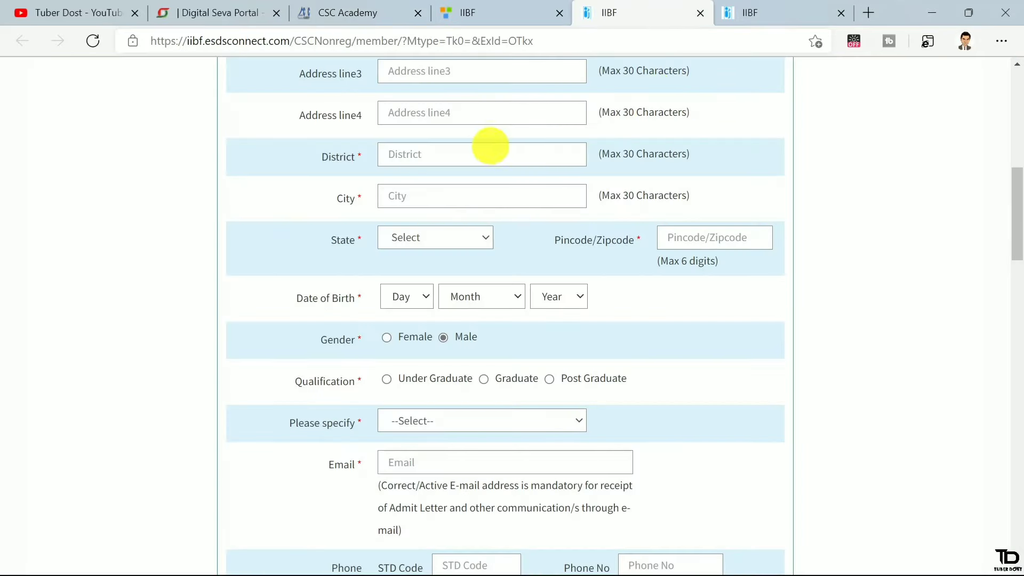
{"action": "scroll", "coordinate": [338, 270], "scroll_direction": "down", "scroll_amount": 4}
{"action": "scroll", "coordinate": [338, 270], "scroll_direction": "down", "scroll_amount": 15}
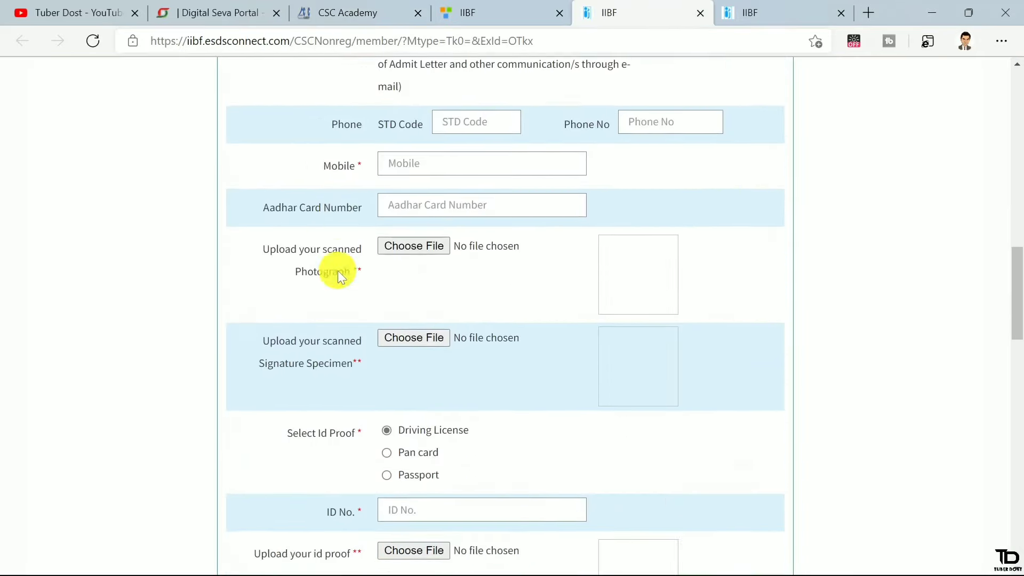
{"action": "scroll", "coordinate": [337, 271], "scroll_direction": "down", "scroll_amount": 4}
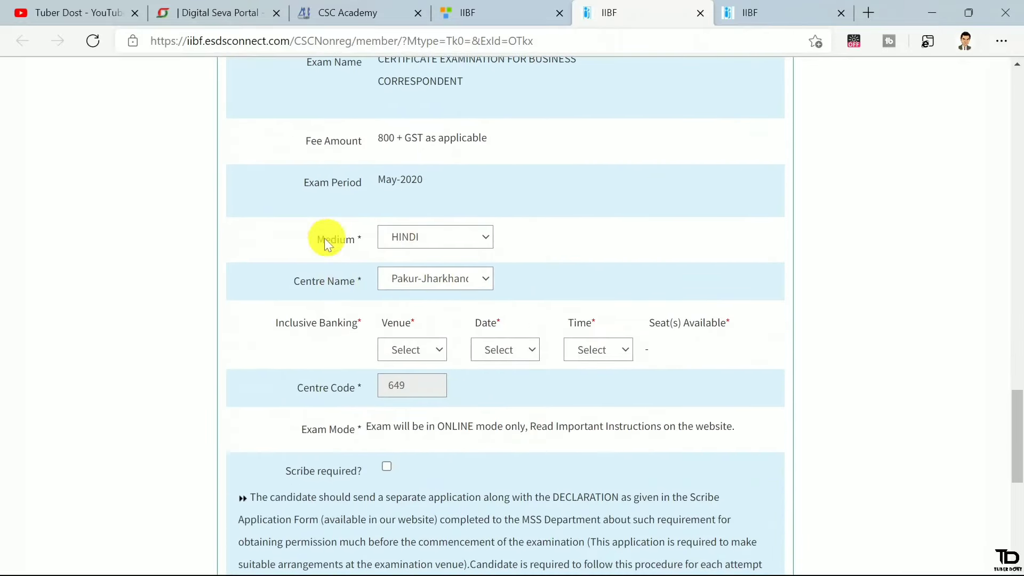
{"action": "left_click", "coordinate": [424, 238]}
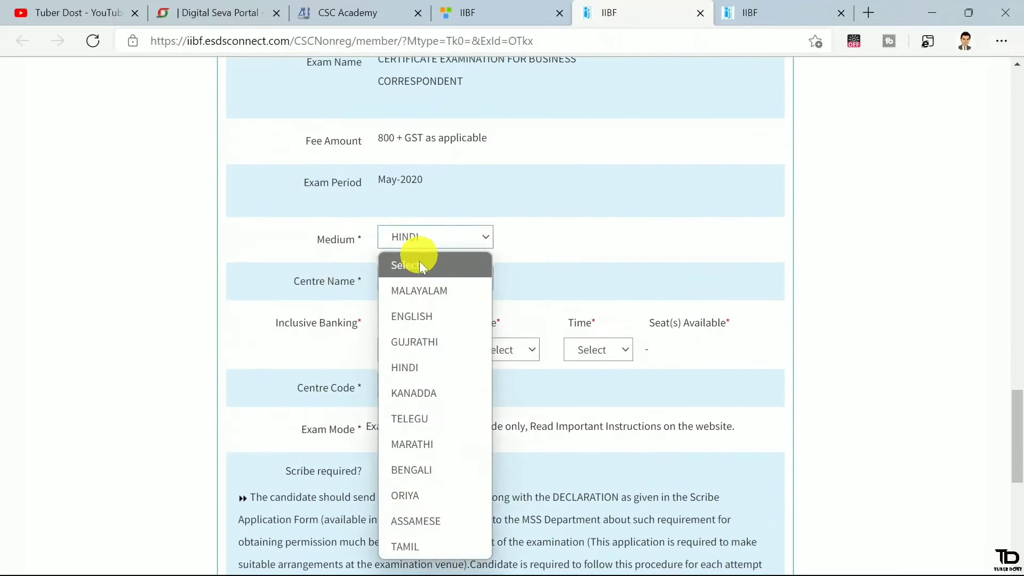
{"action": "left_click", "coordinate": [416, 365]}
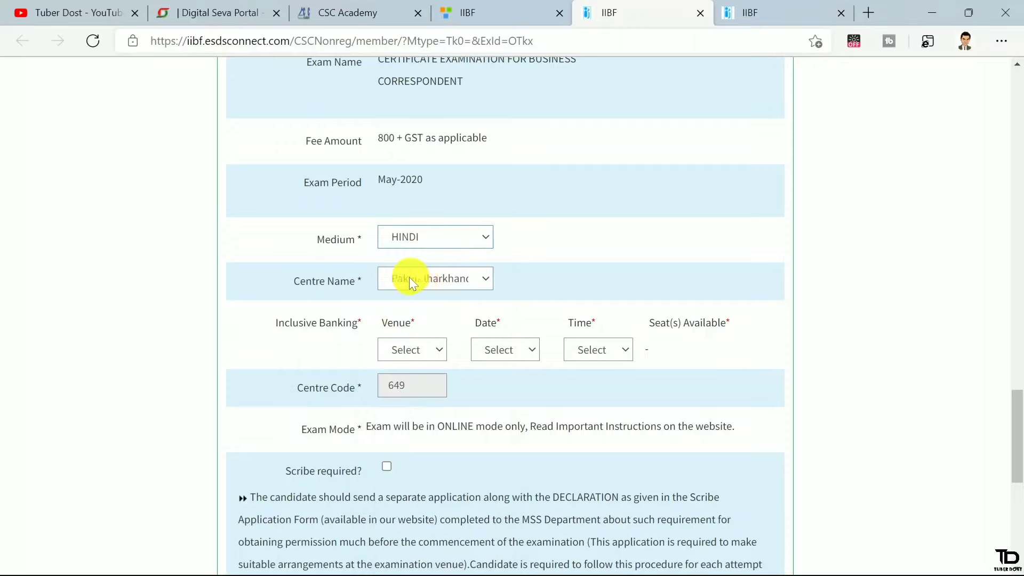
{"action": "left_click", "coordinate": [429, 282]}
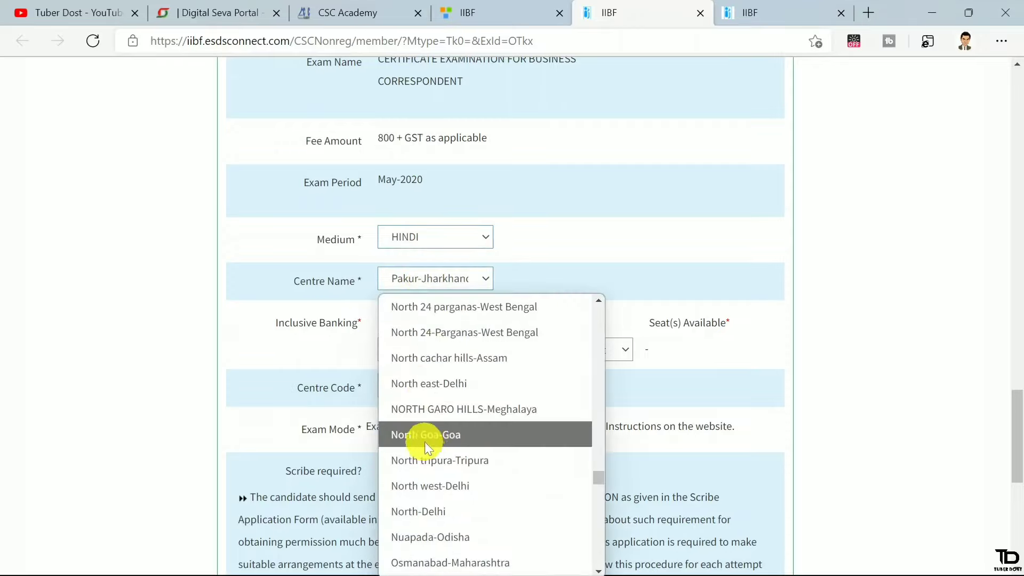
{"action": "scroll", "coordinate": [427, 373], "scroll_direction": "down", "scroll_amount": 3}
{"action": "left_click", "coordinate": [433, 318]}
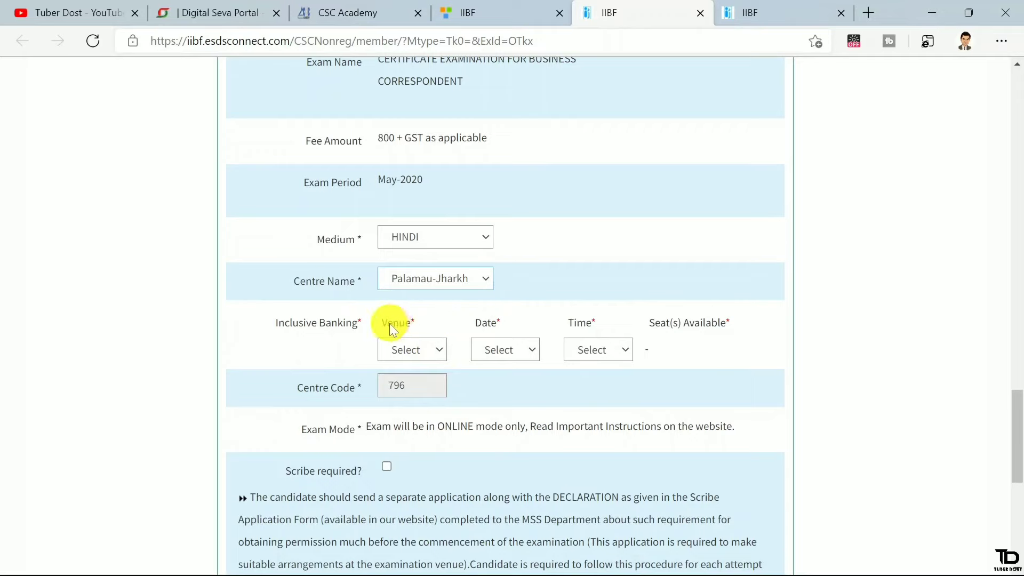
Look through the Inclusive Banking exam venues offered for the selected centre without choosing one
{"action": "left_click", "coordinate": [425, 347]}
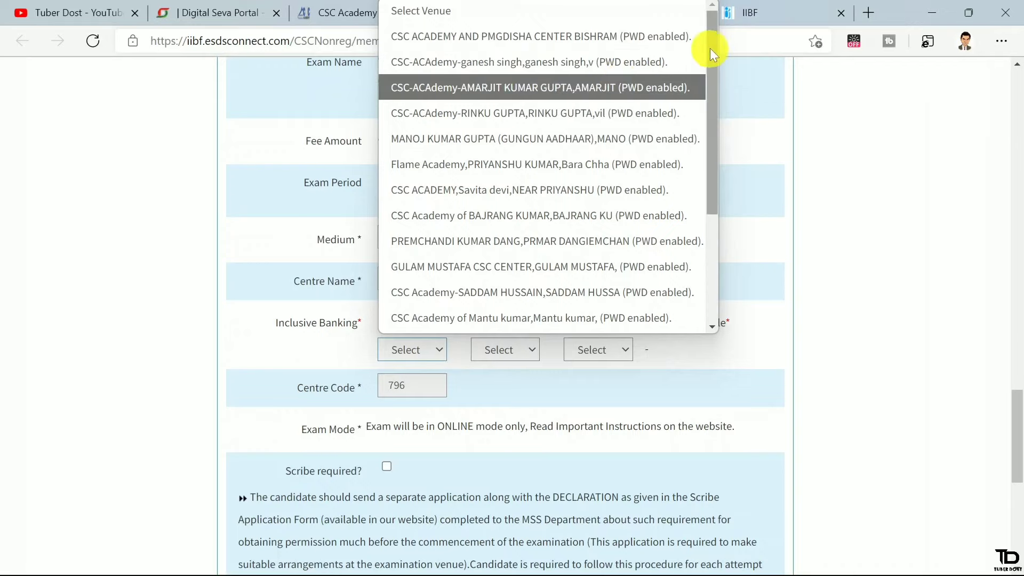
{"action": "left_click_drag", "start_coordinate": [709, 48], "coordinate": [692, 177]}
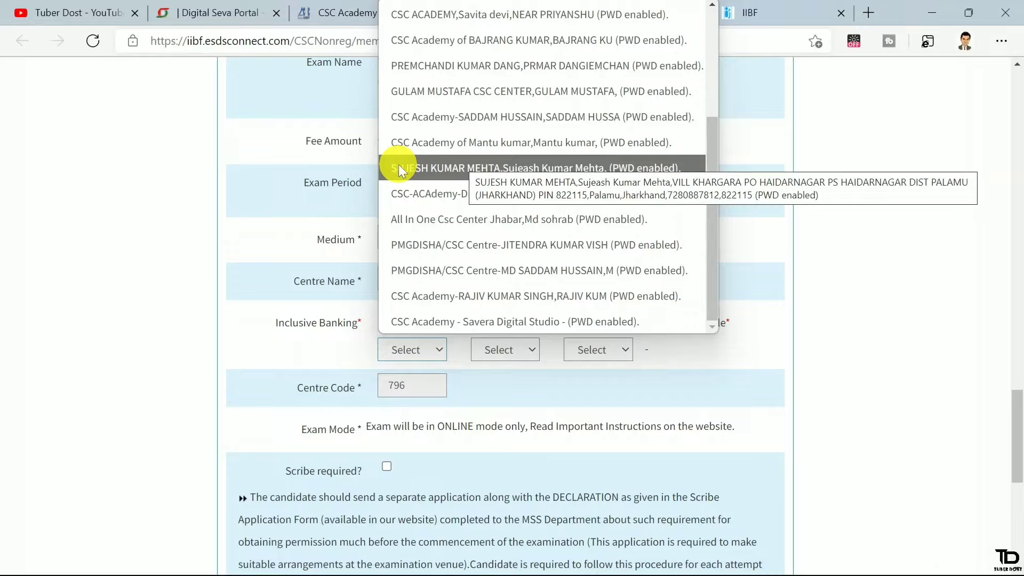
{"action": "left_click", "coordinate": [289, 157]}
Open the registration steps on the CSC Academy site and examine the on-boarding flowchart, including the online form, affidavit and wallet payment
{"action": "left_click", "coordinate": [458, 13]}
{"action": "left_click", "coordinate": [347, 13]}
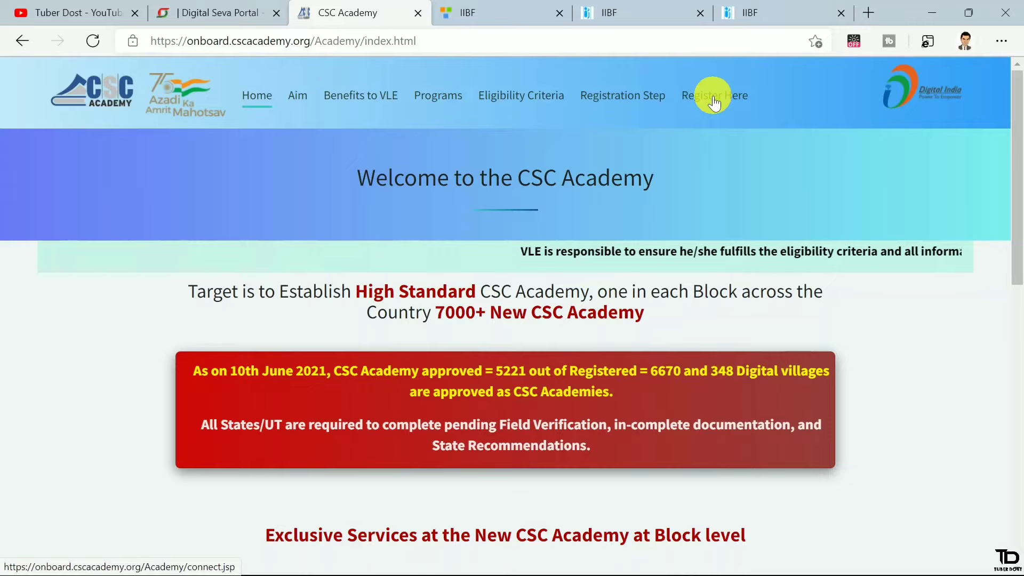
{"action": "left_click", "coordinate": [617, 96]}
{"action": "scroll", "coordinate": [620, 144], "scroll_direction": "down", "scroll_amount": 5}
{"action": "scroll", "coordinate": [370, 285], "scroll_direction": "up", "scroll_amount": 5}
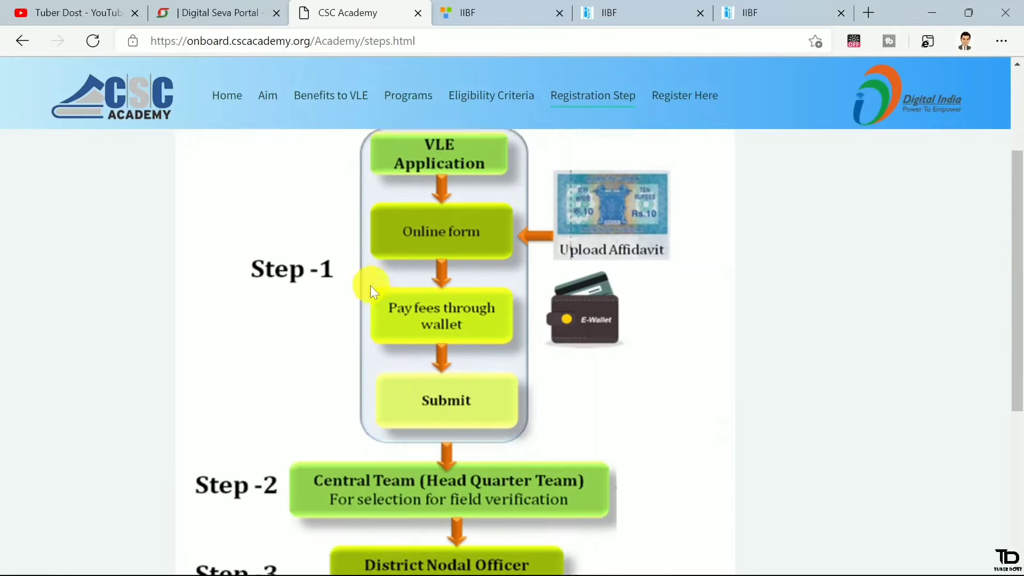
{"action": "scroll", "coordinate": [327, 303], "scroll_direction": "down", "scroll_amount": 1}
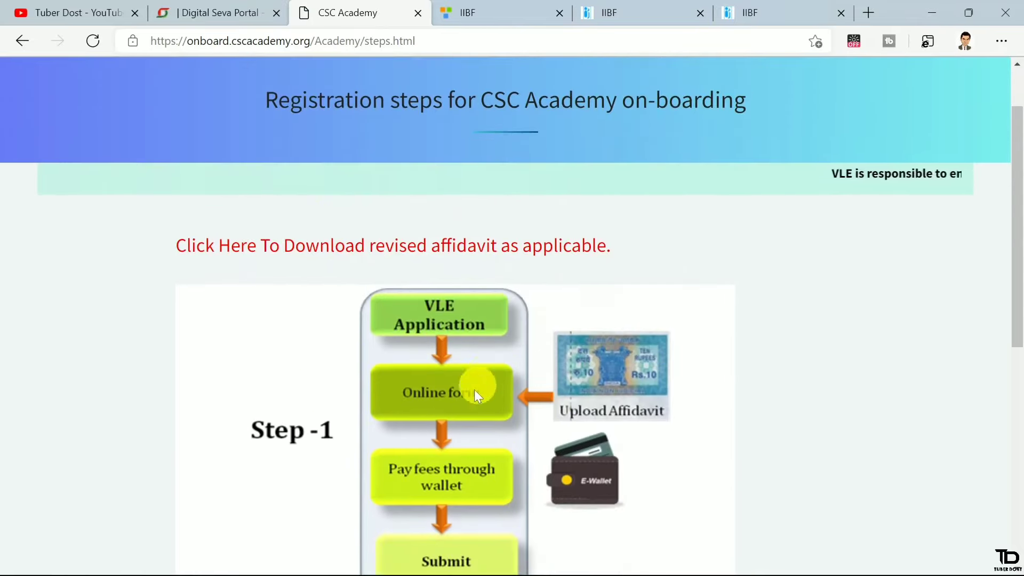
{"action": "scroll", "coordinate": [430, 332], "scroll_direction": "down", "scroll_amount": 2}
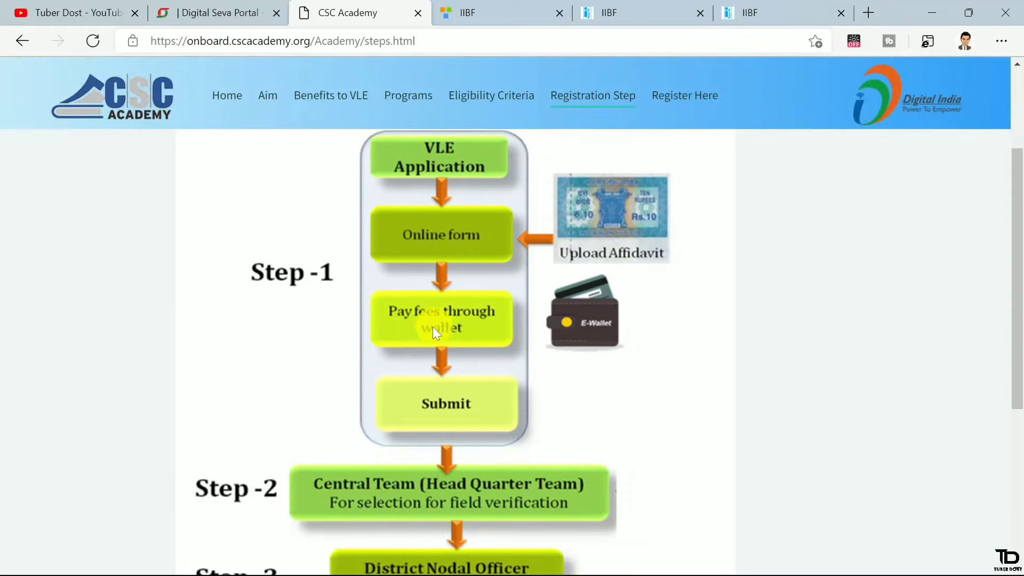